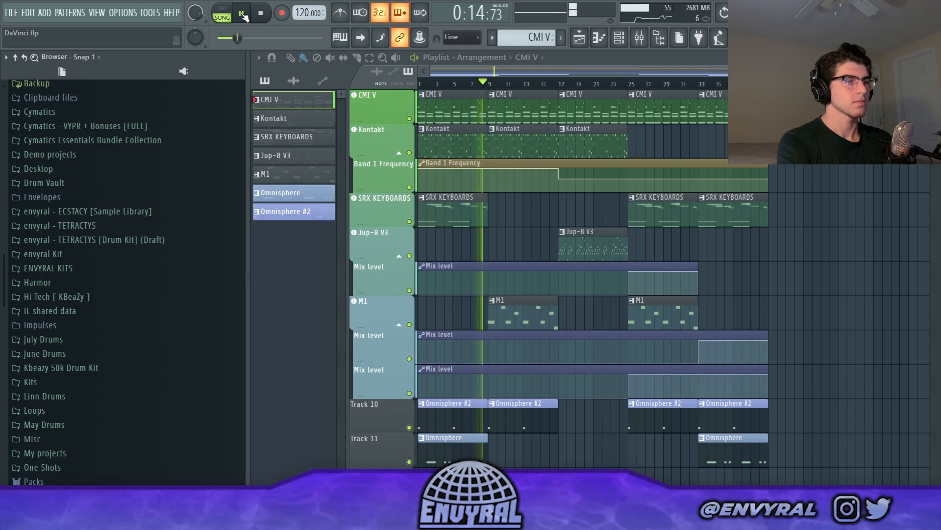
- Stop the song and open the first CMI V clip's notes in the piano roll, closing its plugin window
left_click(252, 16)
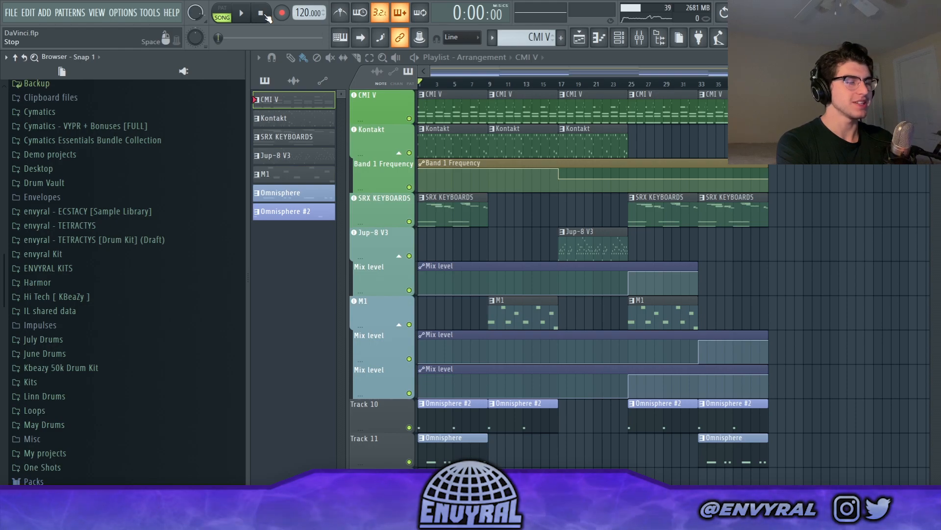
double_click(451, 112)
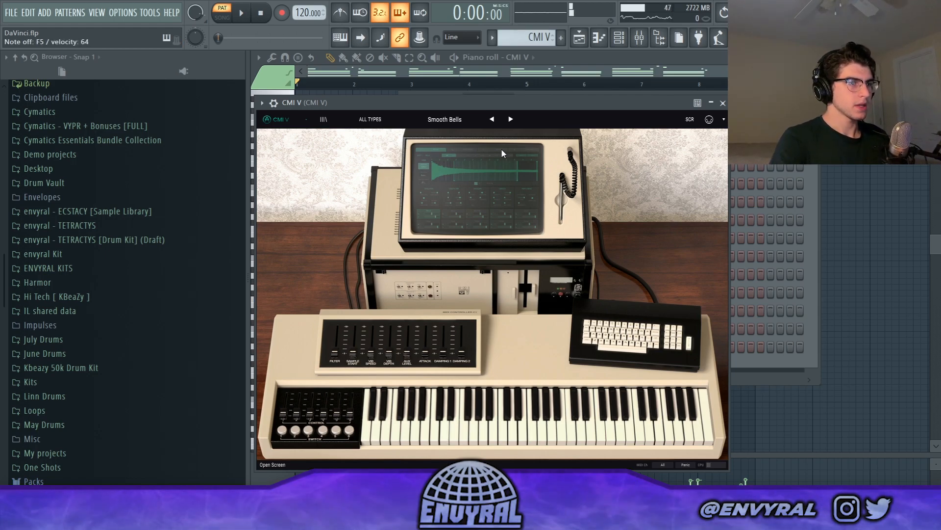
left_click(722, 103)
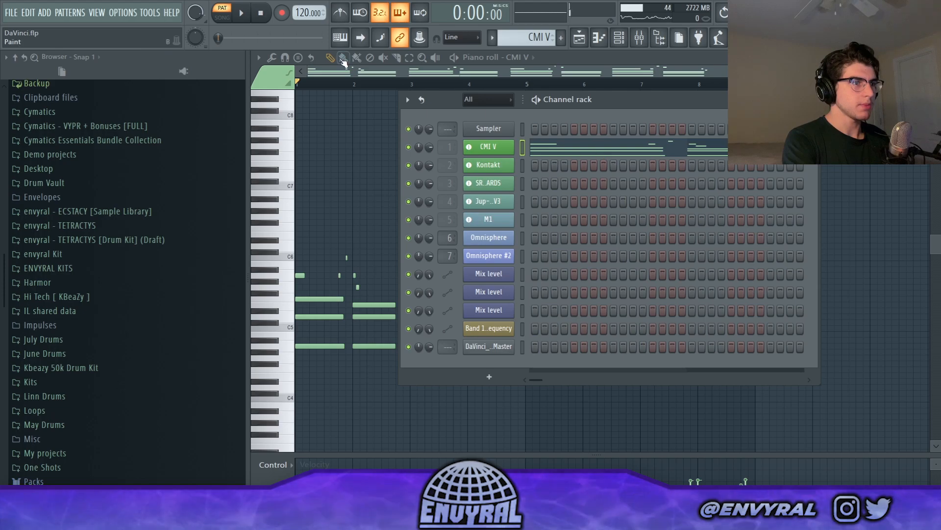
left_click(343, 61)
left_click_drag(935, 85, 935, 74)
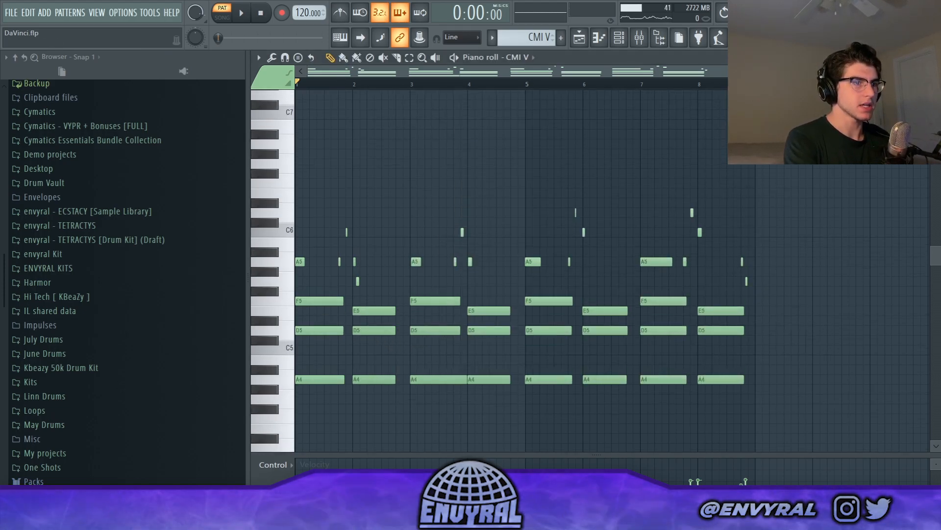
- Play the CMI V pattern in pattern mode to hear its chords and melody, and stop playback
left_click(241, 13)
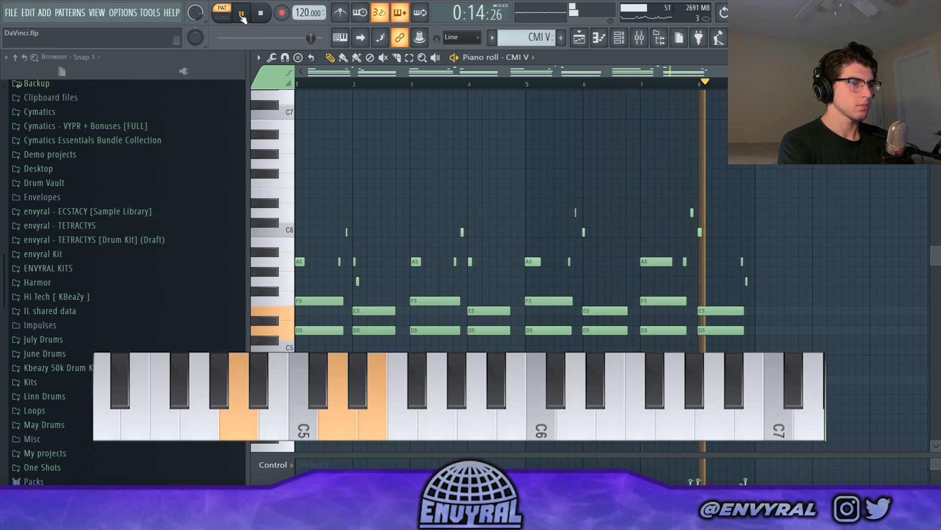
left_click(241, 18)
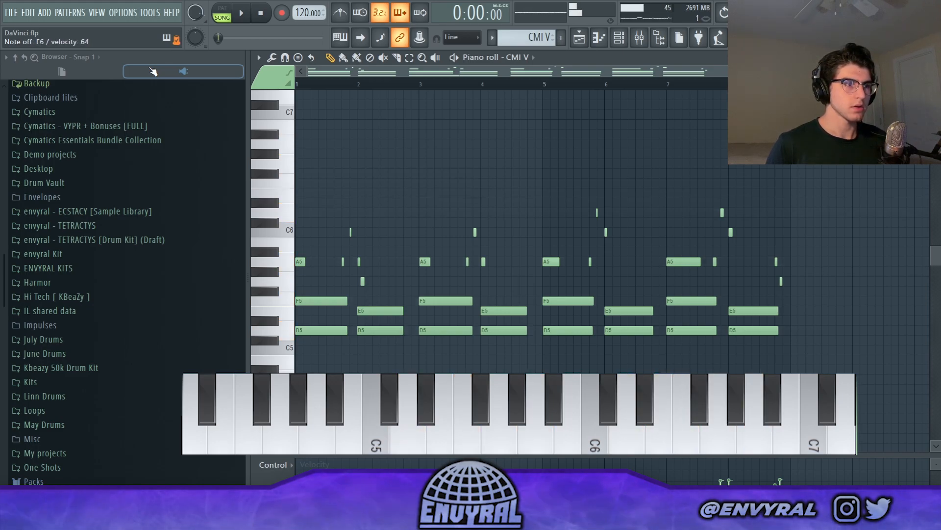
left_click(260, 12)
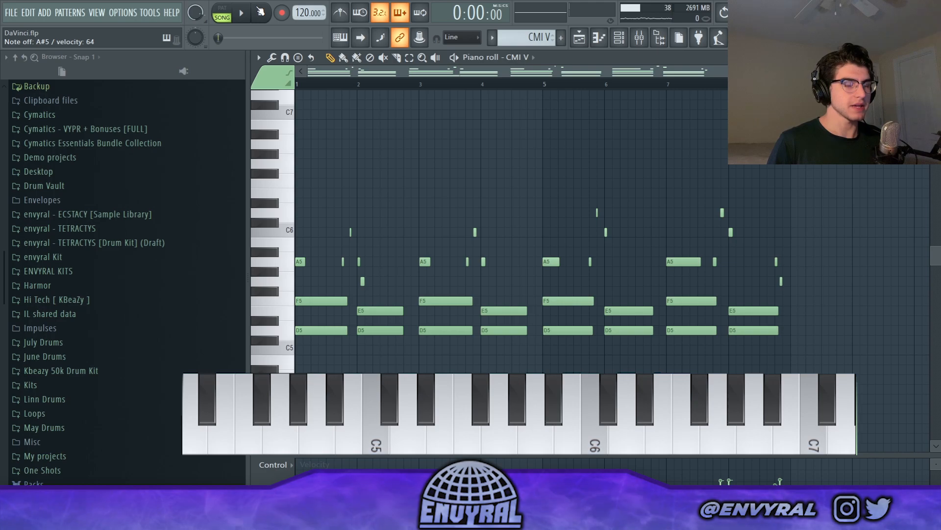
left_click(668, 41)
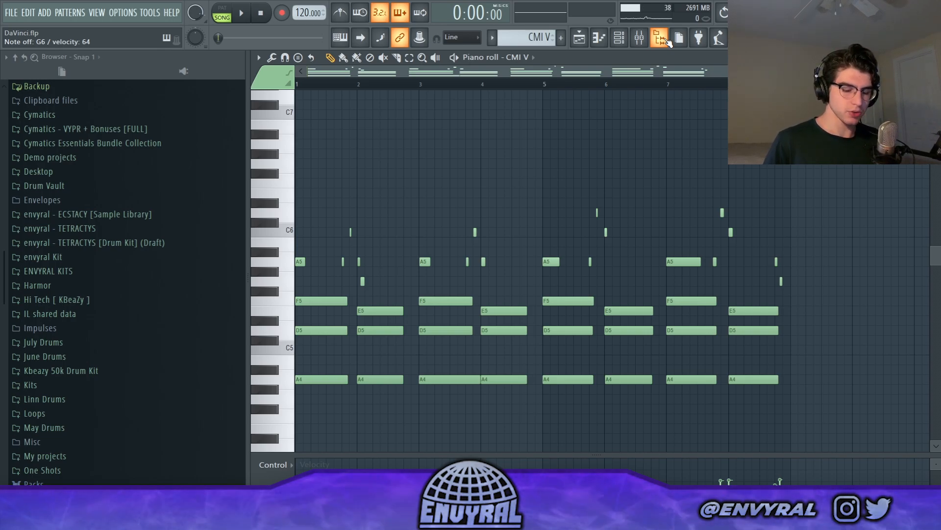
left_click(668, 41)
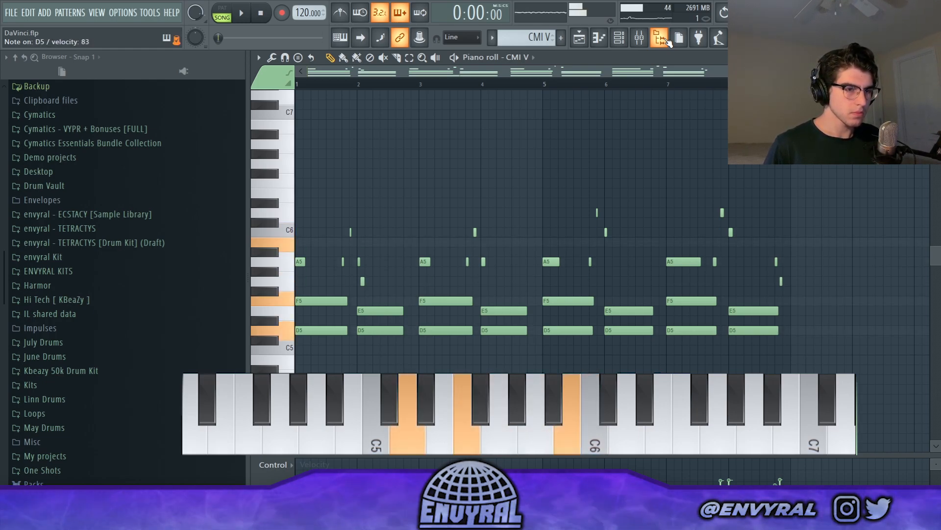
left_click(666, 40)
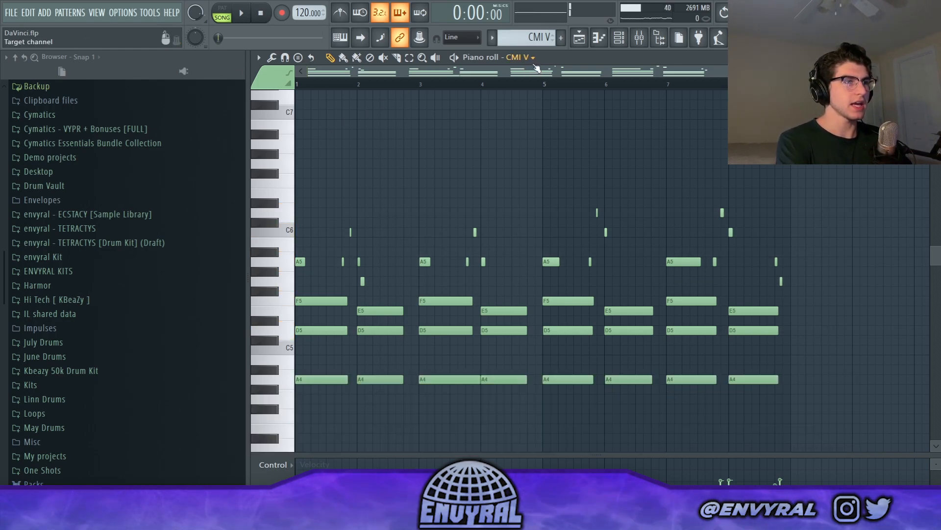
- Open the first Kontakt clip from the playlist in the piano roll and play its notes in song mode
key("F5")
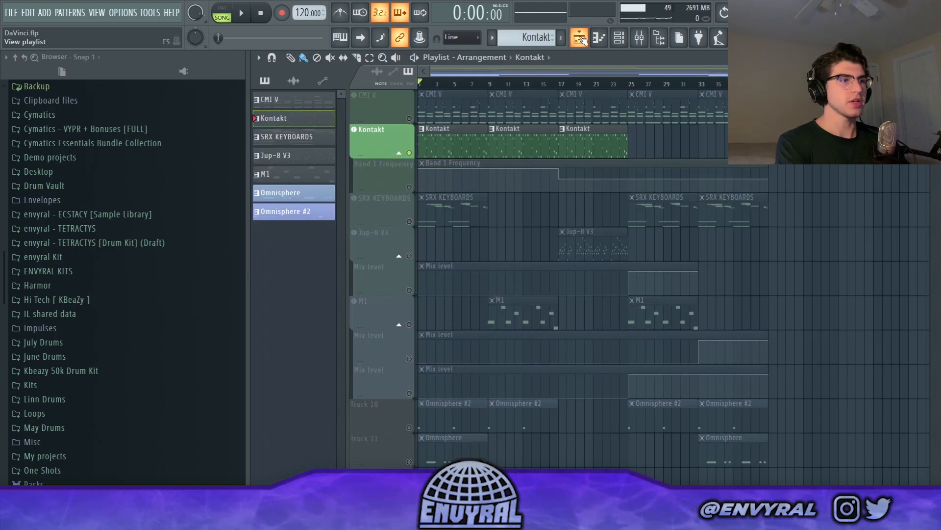
double_click(432, 149)
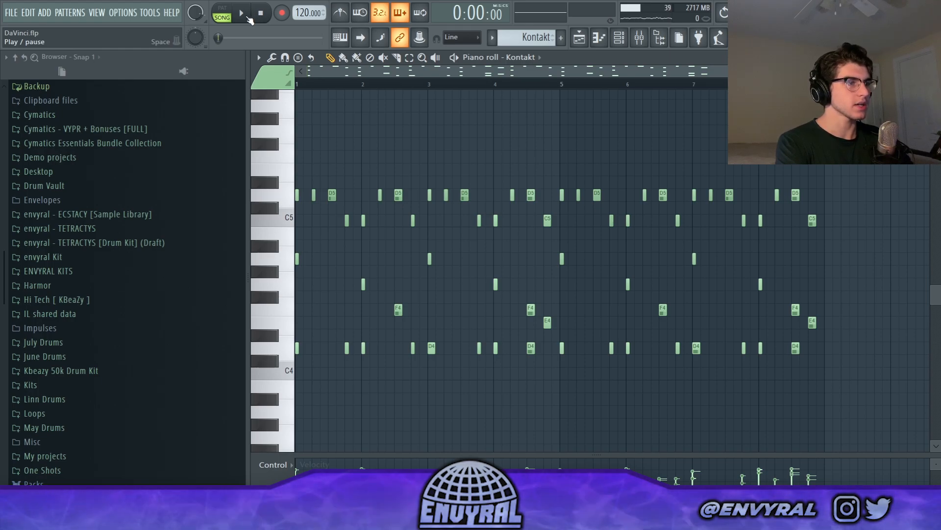
left_click(248, 17)
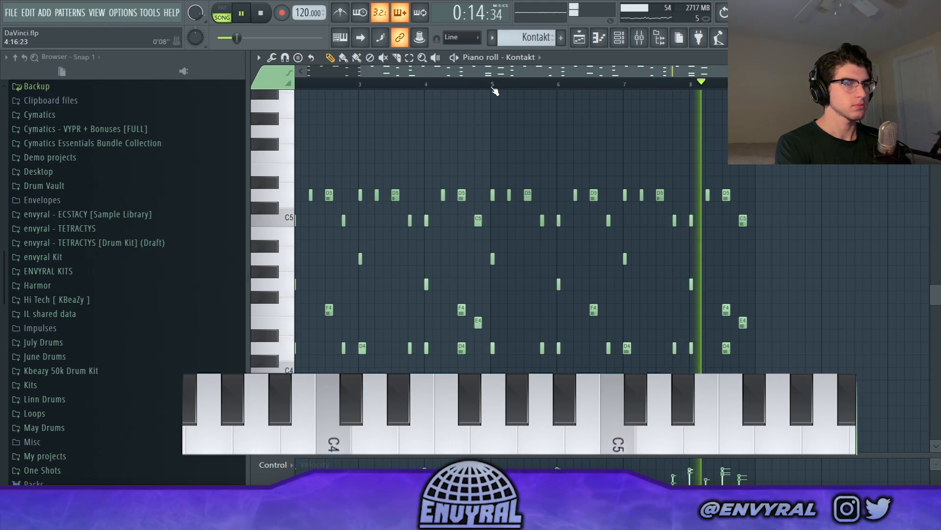
key("space")
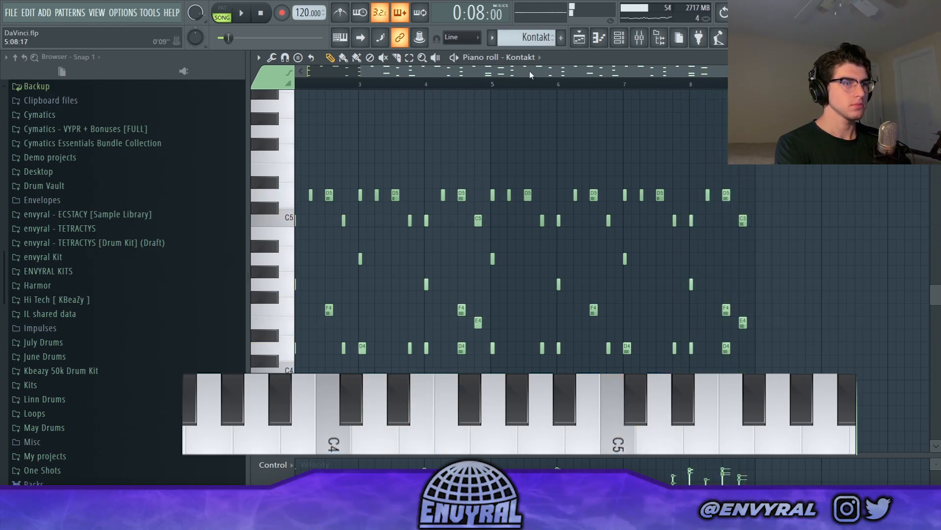
- Solo the SRX KEYBOARDS track and play its pattern in the piano roll
key("F5")
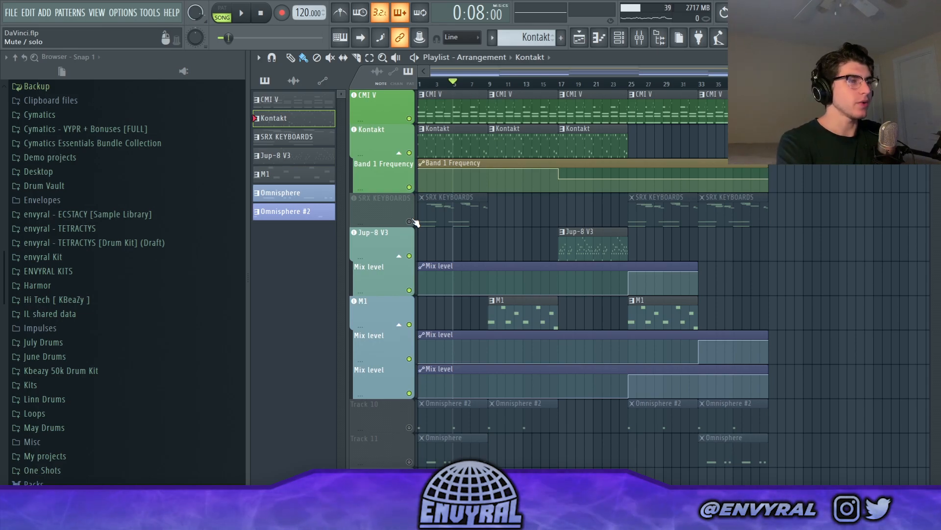
right_click(411, 221)
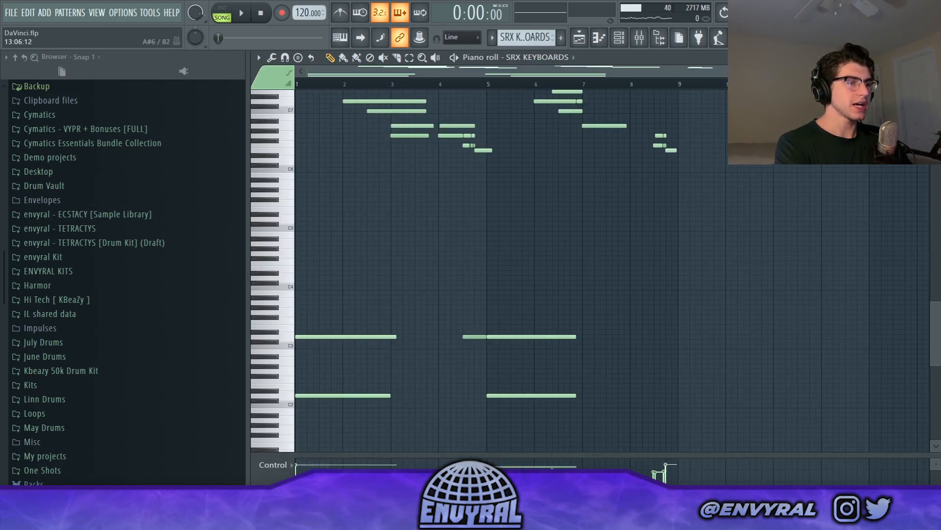
scroll(878, 131, "down", 1)
scroll(879, 130, "up", 2)
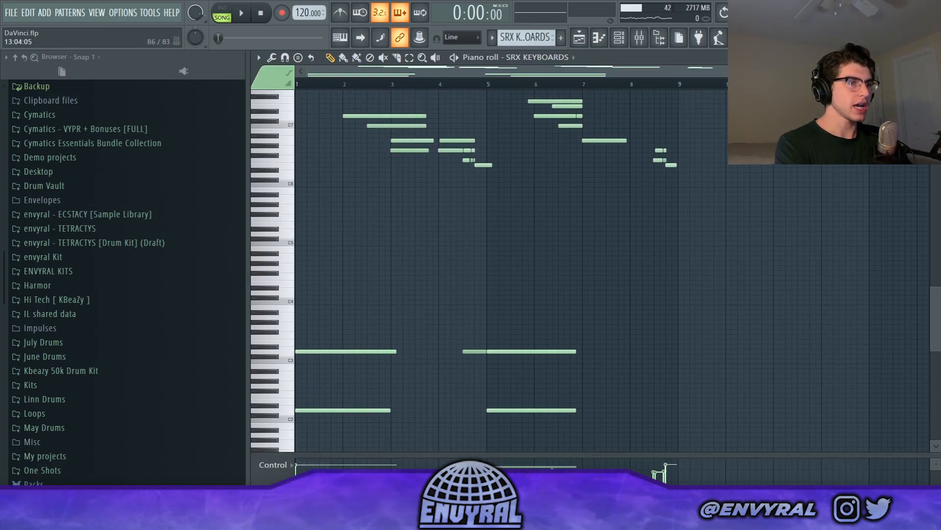
left_click(244, 14)
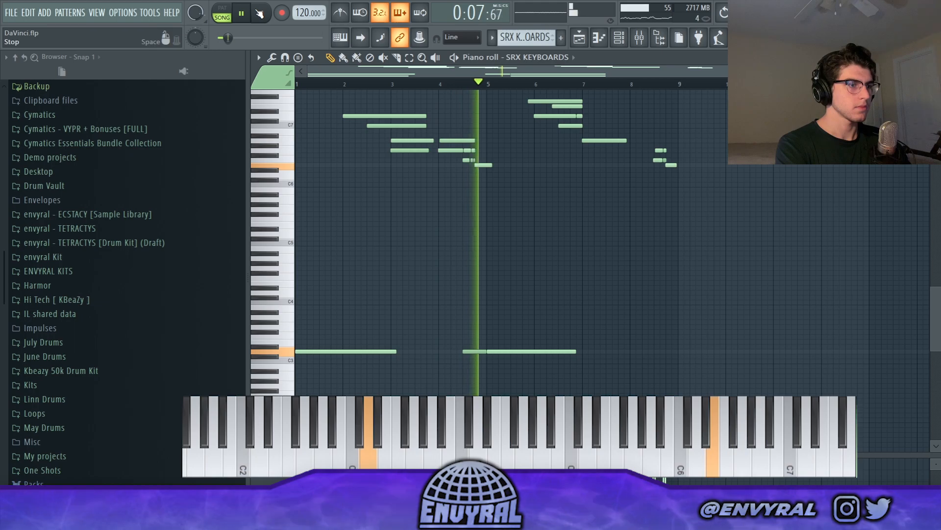
key("space")
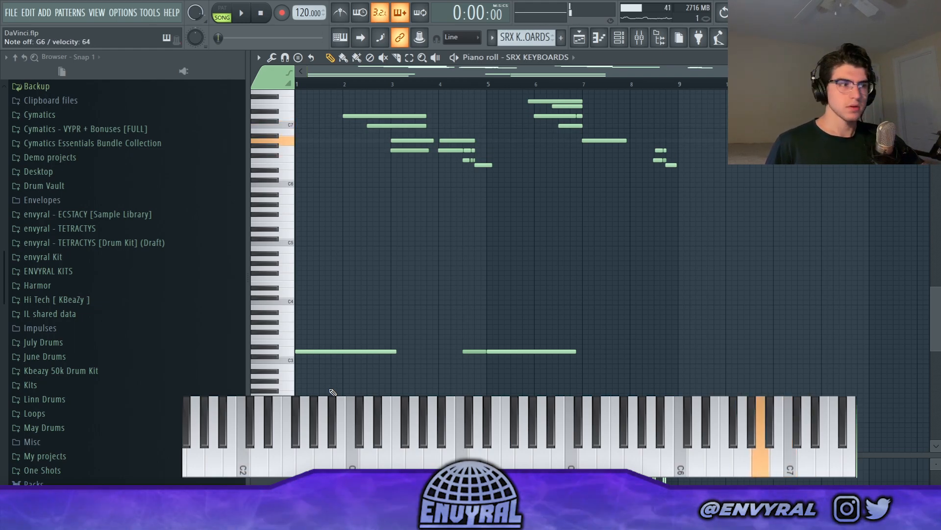
- Open the Omnisphere #2 clip on Track 10 in the piano roll and audition its notes at bars 1 and 5 in pattern mode
key("F5")
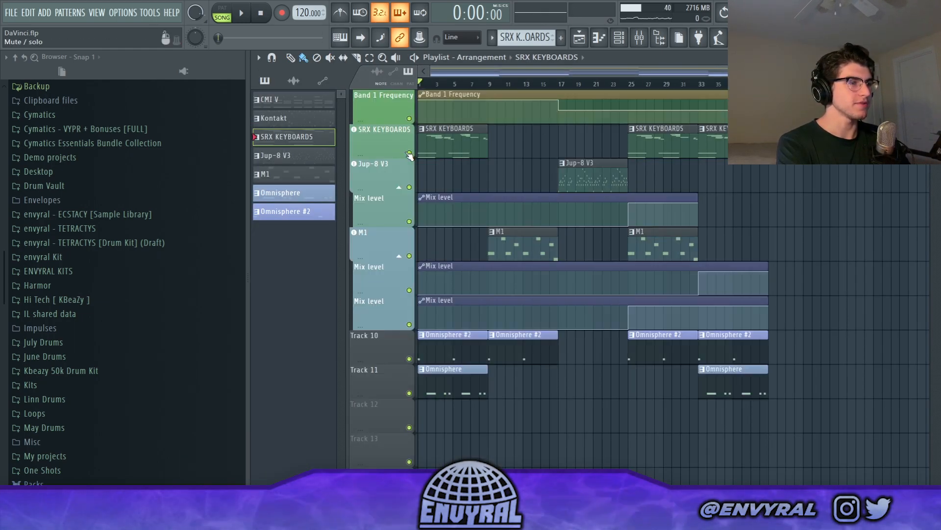
double_click(453, 362)
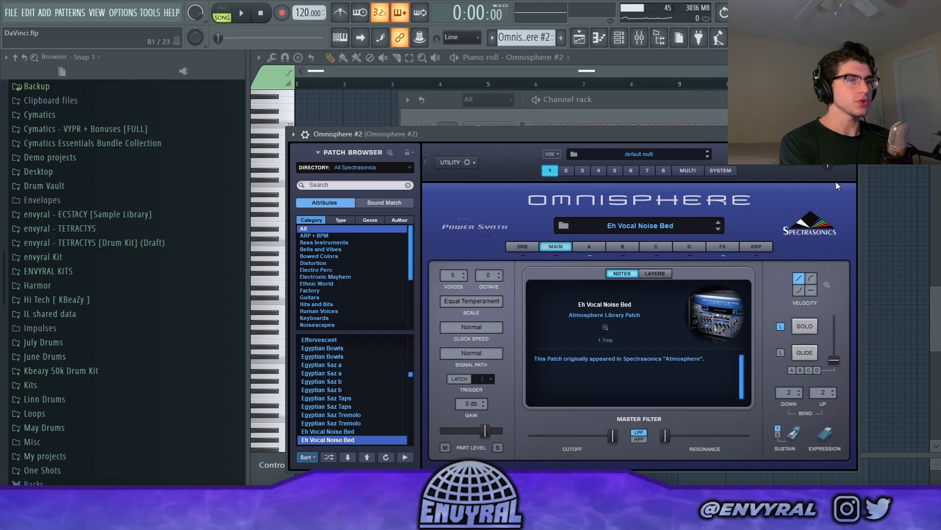
left_click(850, 134)
left_click(224, 13)
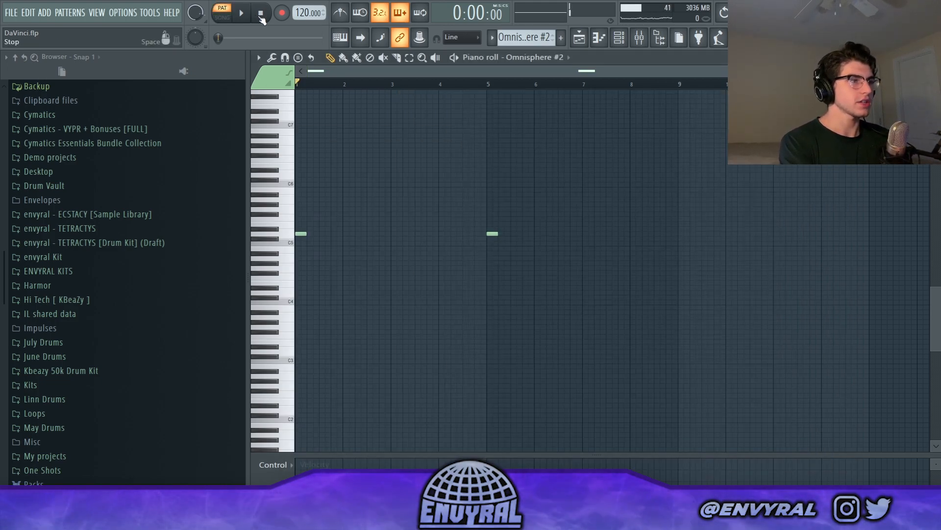
key("space")
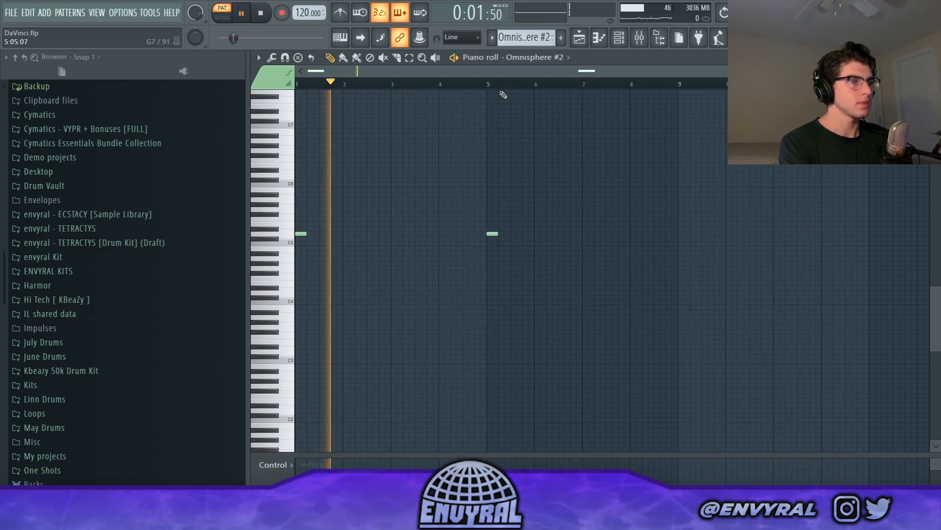
left_click(486, 83)
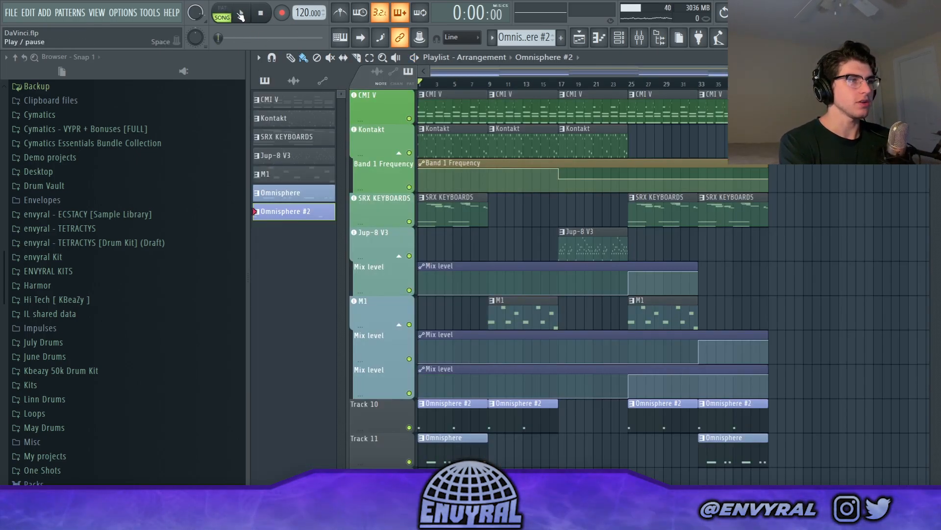
- Play the full arrangement from the start, stop it, and open the Omnisphere clip on Track 11 in the piano roll
left_click(242, 15)
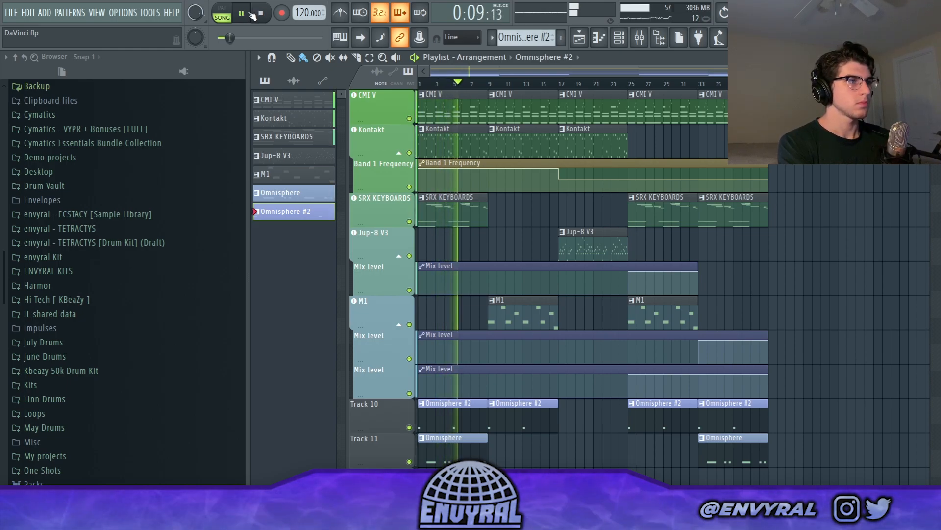
left_click(262, 13)
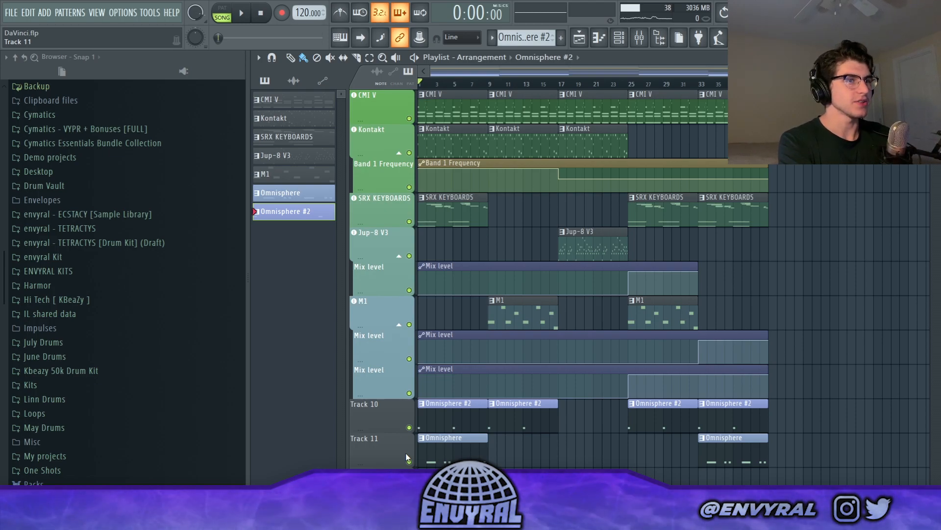
double_click(483, 443)
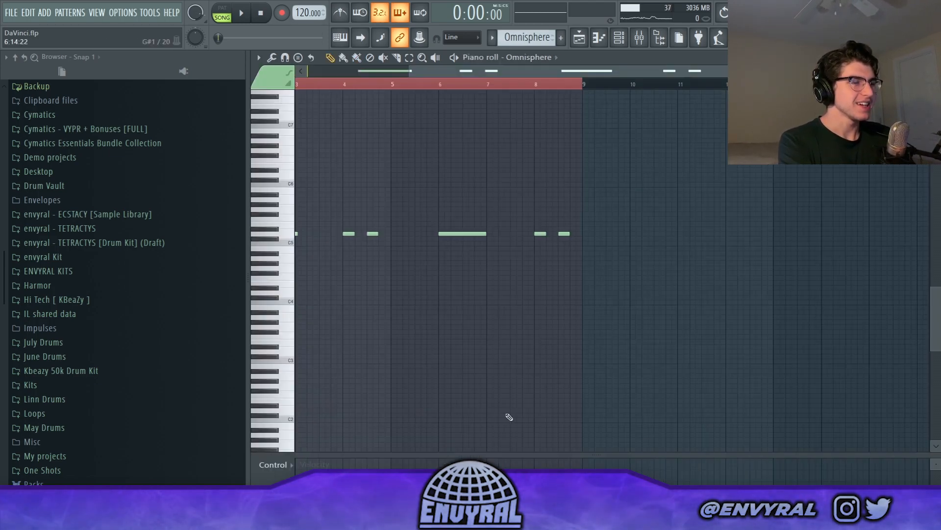
left_click_drag(505, 72, 227, 96)
right_click(356, 86)
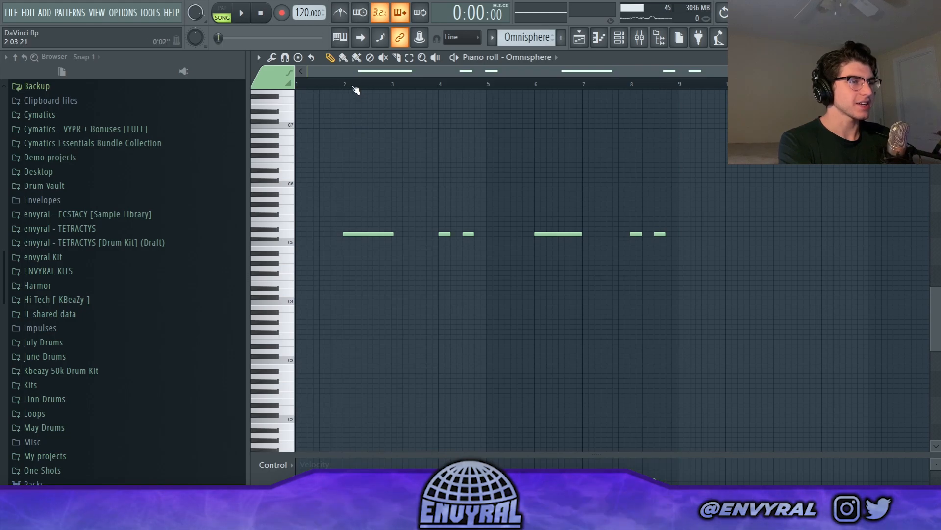
- Play the Omnisphere notes at bars 2 and 4 in song mode
left_click(240, 15)
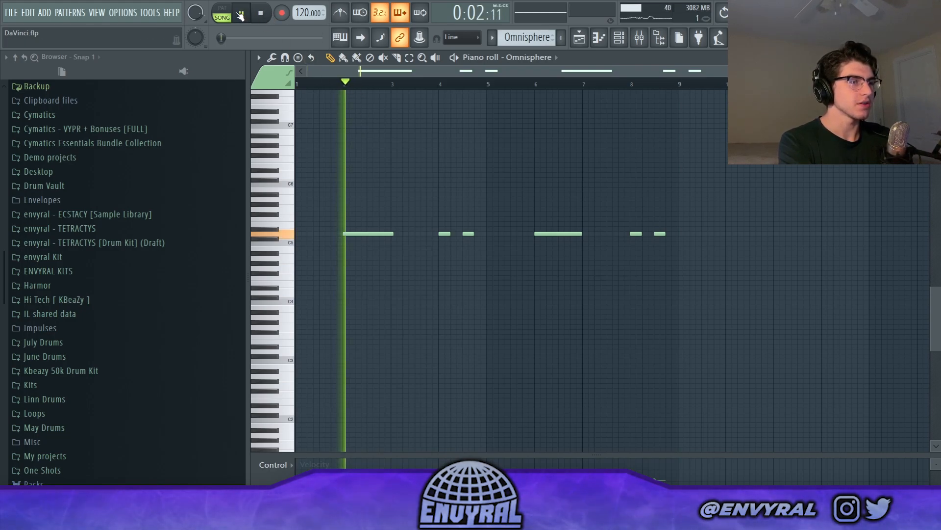
left_click(439, 83)
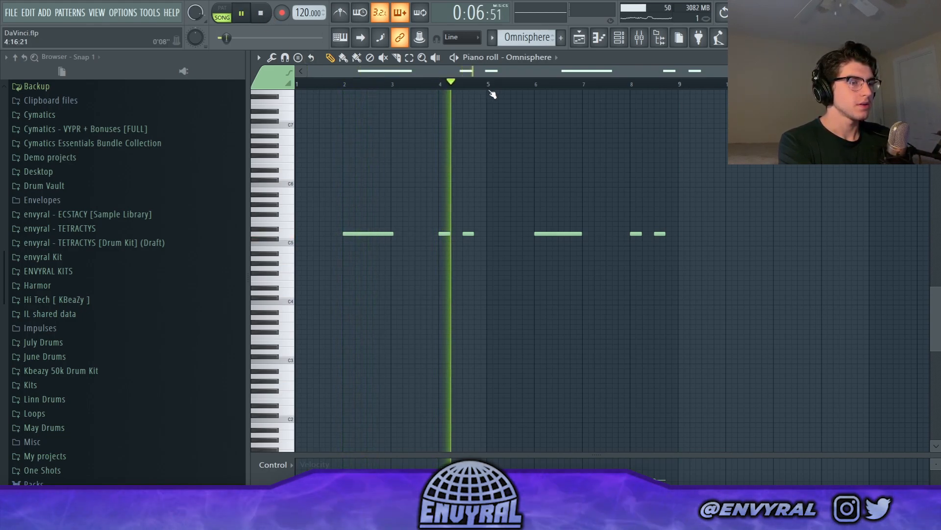
key("space")
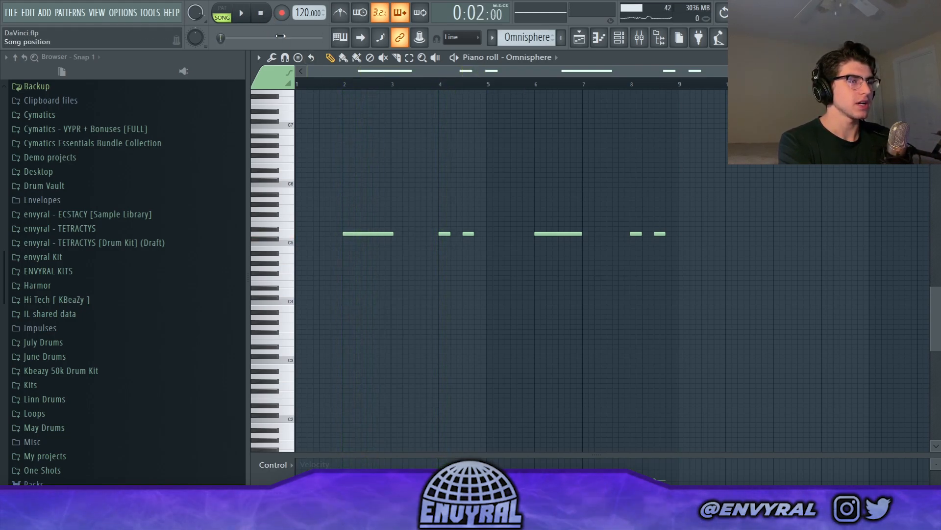
left_click(242, 14)
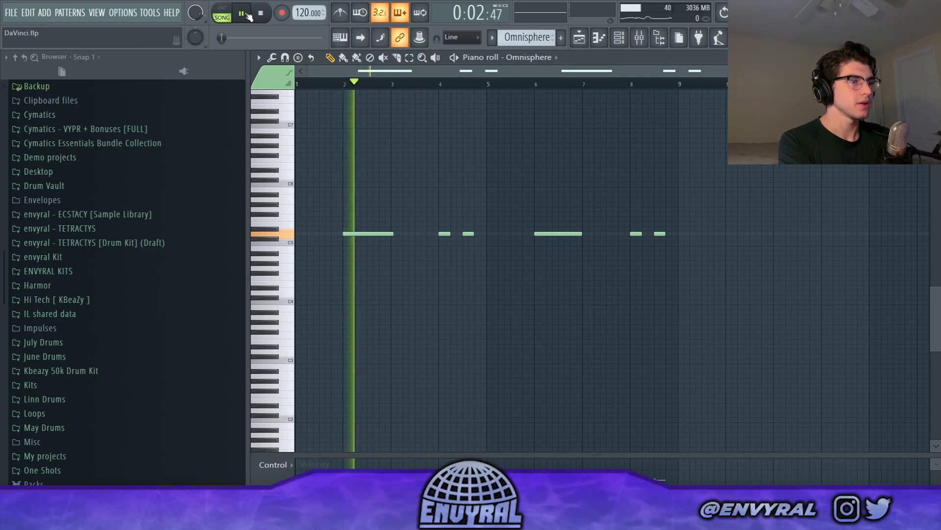
- Play the arrangement from bar 2 in the playlist and open the M1 clip that starts at bar 9
left_click(598, 39)
key("space")
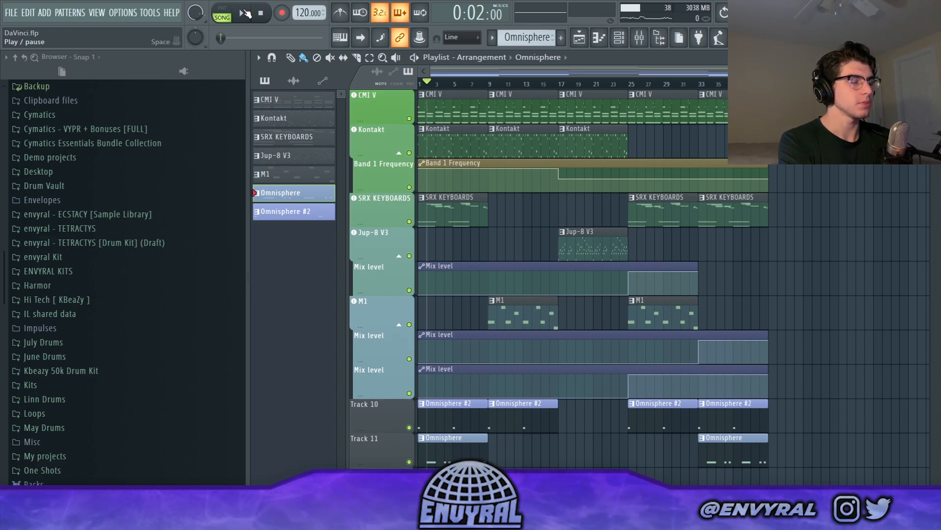
left_click(245, 14)
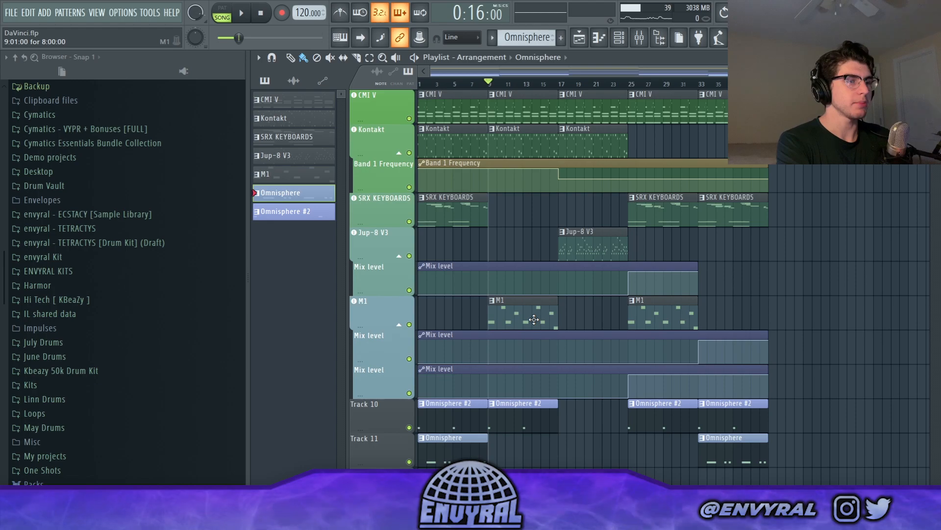
double_click(534, 319)
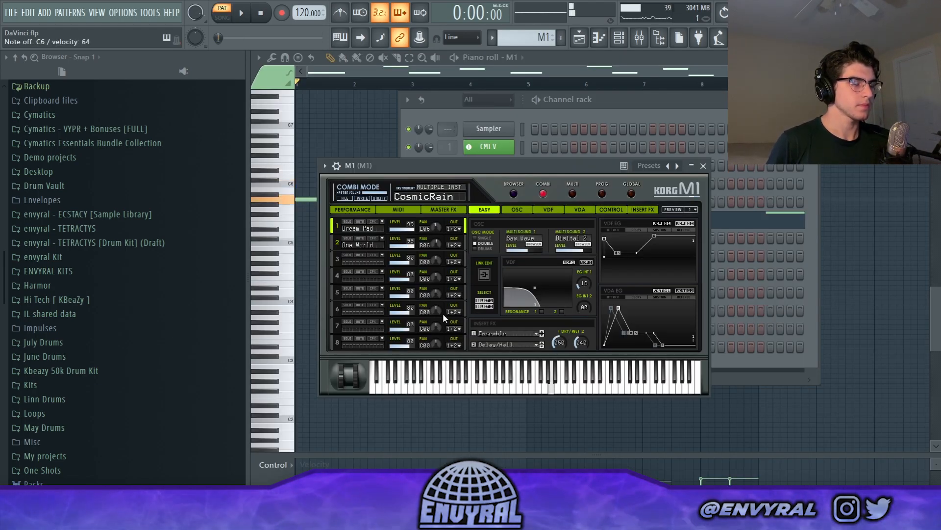
- Bring the M1 pattern's notes into view in the piano roll and play the arrangement from bar 9
left_click(328, 73)
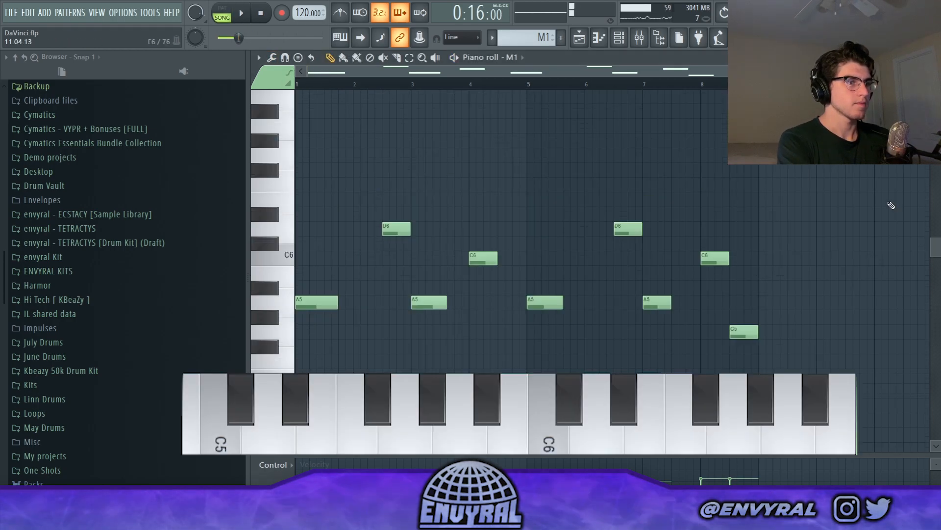
key("space")
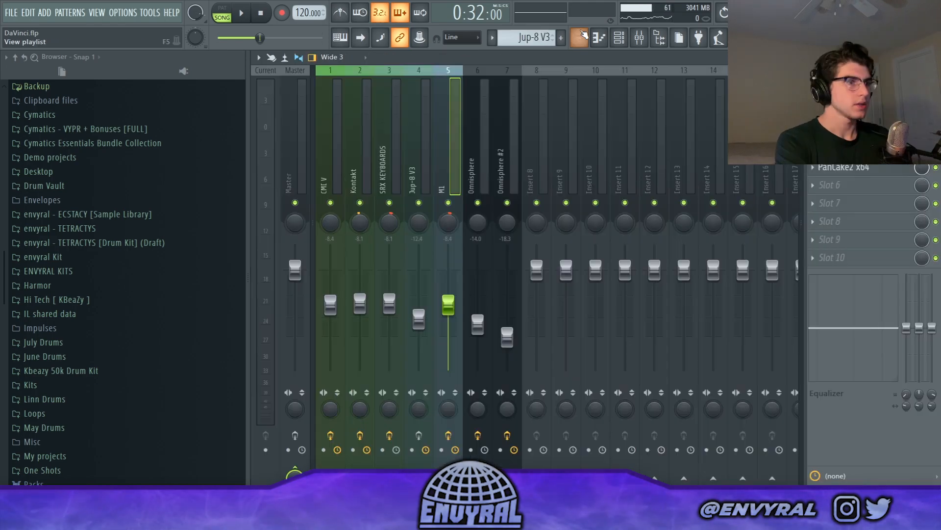
- Open the Jup-8 V3 clip from the playlist in the piano roll and play it in song mode from bar 17
left_click(580, 38)
double_click(583, 249)
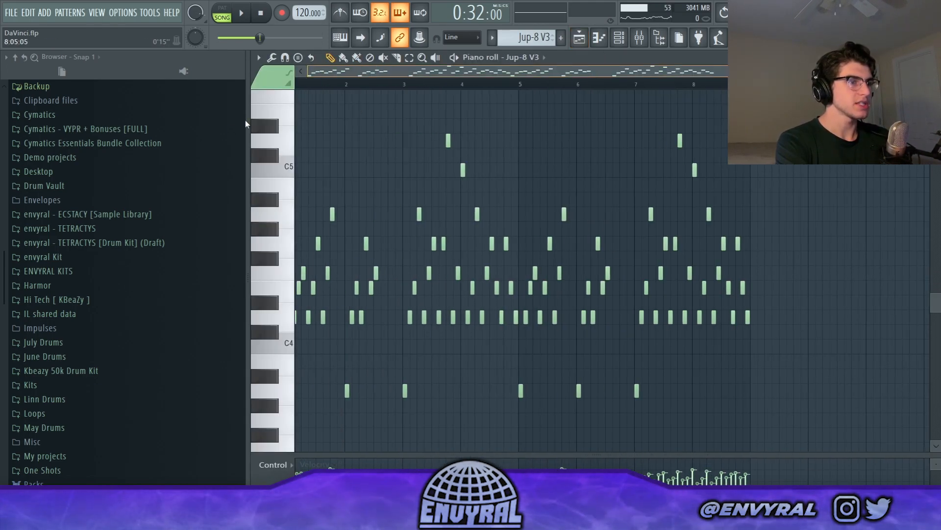
left_click(245, 15)
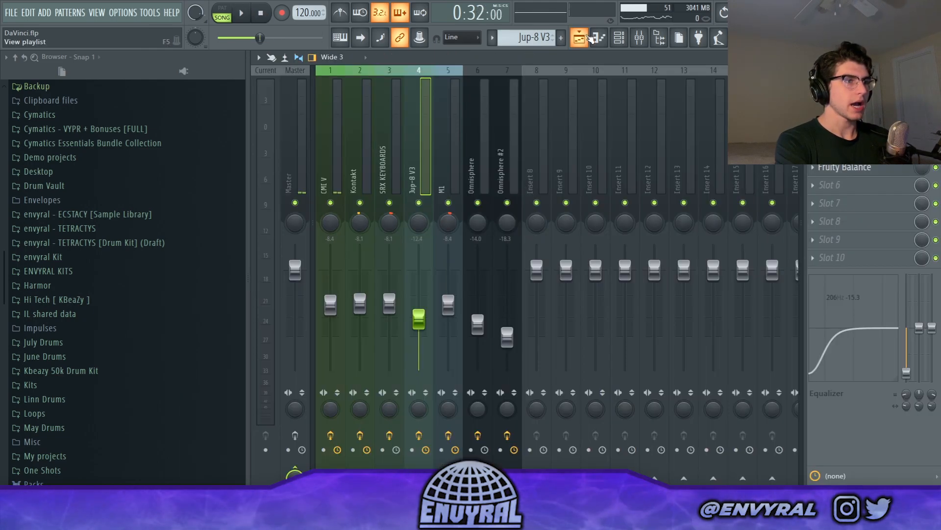
- Reopen the Jup-8 V3 clip's notes and view the Portal effect on the Jup-8 V3 mixer track
left_click(579, 38)
double_click(589, 232)
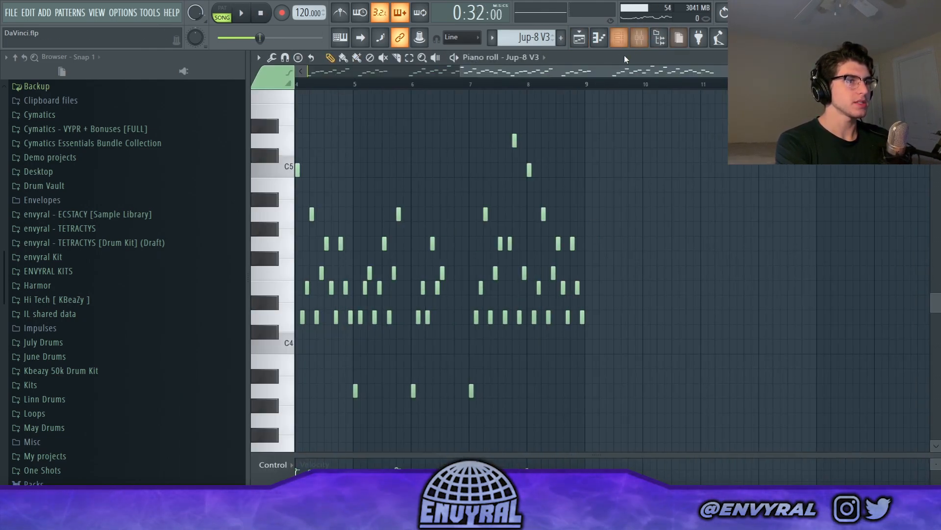
left_click(639, 38)
left_click(834, 204)
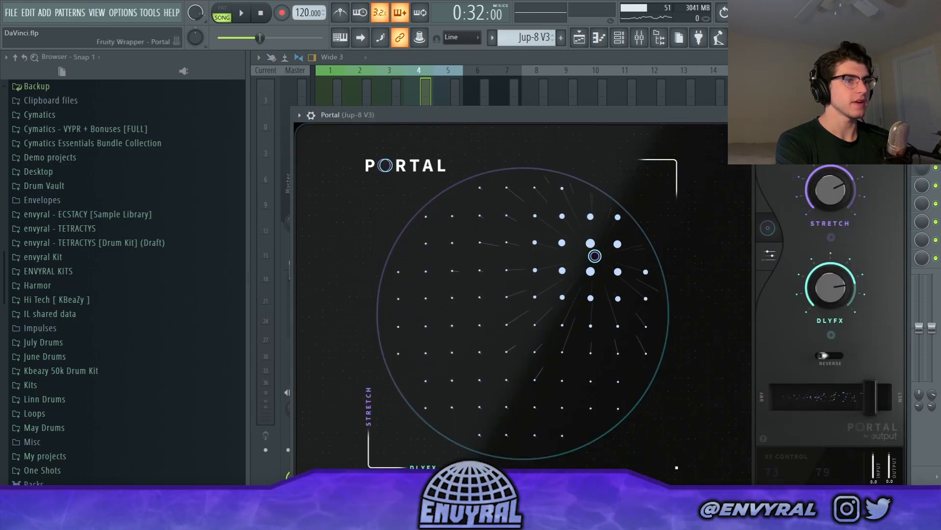
- Close Portal and the mixer, show the whole Jup-8 V3 pattern in the piano roll, and play from bar 17
left_click(898, 115)
left_click(935, 57)
scroll(484, 99, "down", 2)
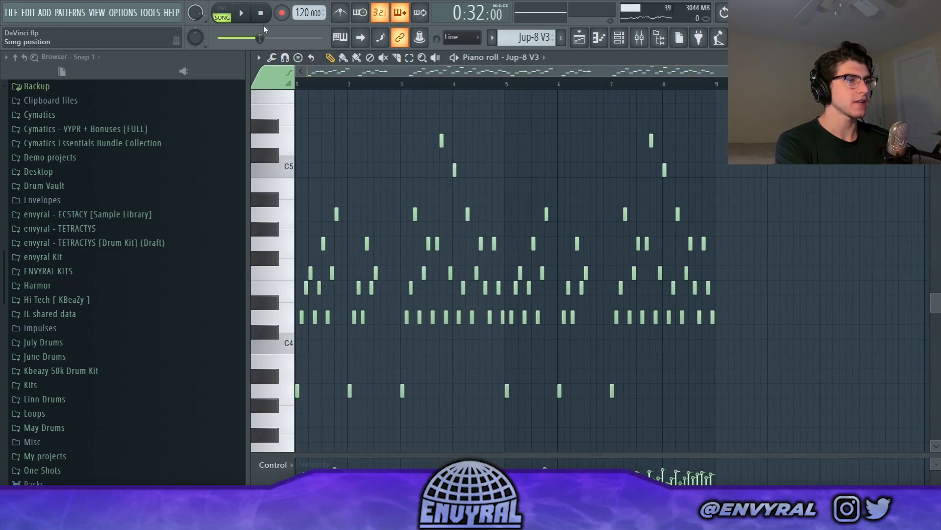
left_click(243, 15)
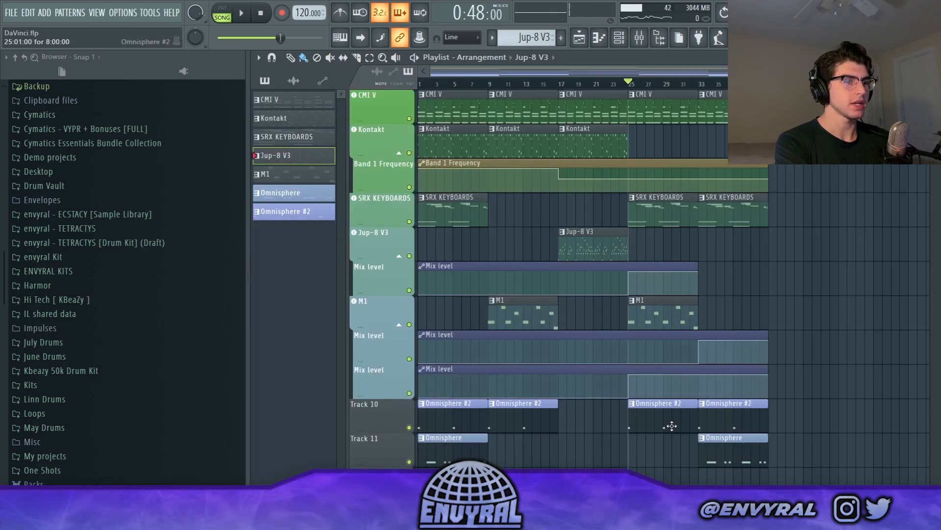
- Play the arrangement's section starting at bar 25 in the playlist and stop playback
left_click(245, 14)
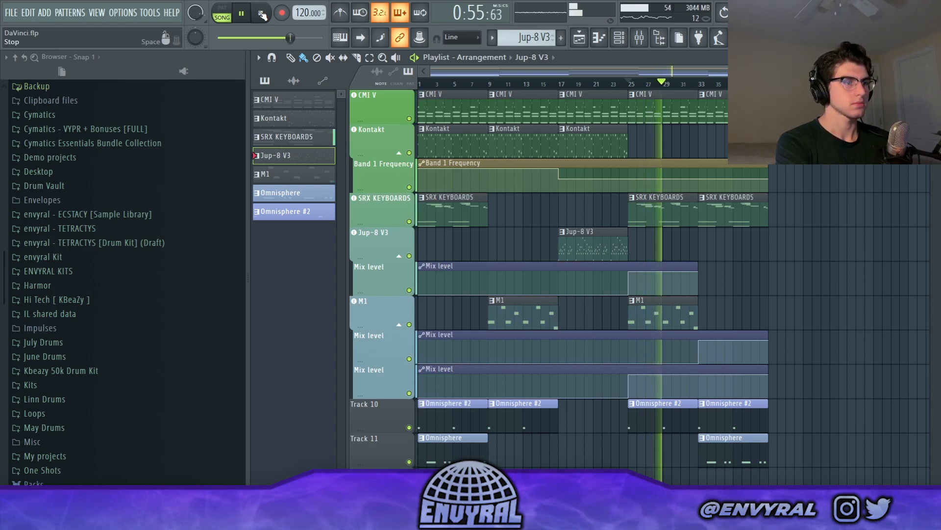
left_click(263, 15)
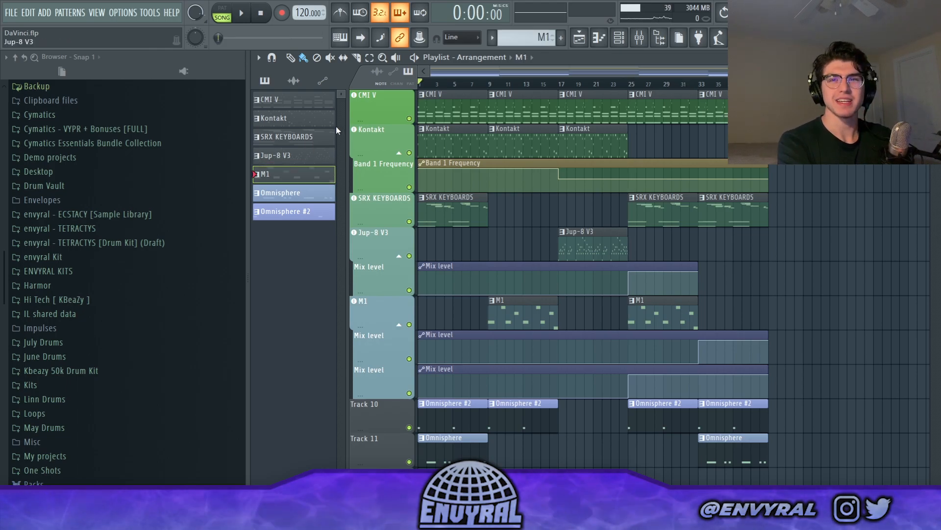
- Play the full arrangement in song mode and restart playback from bar 1
left_click(245, 15)
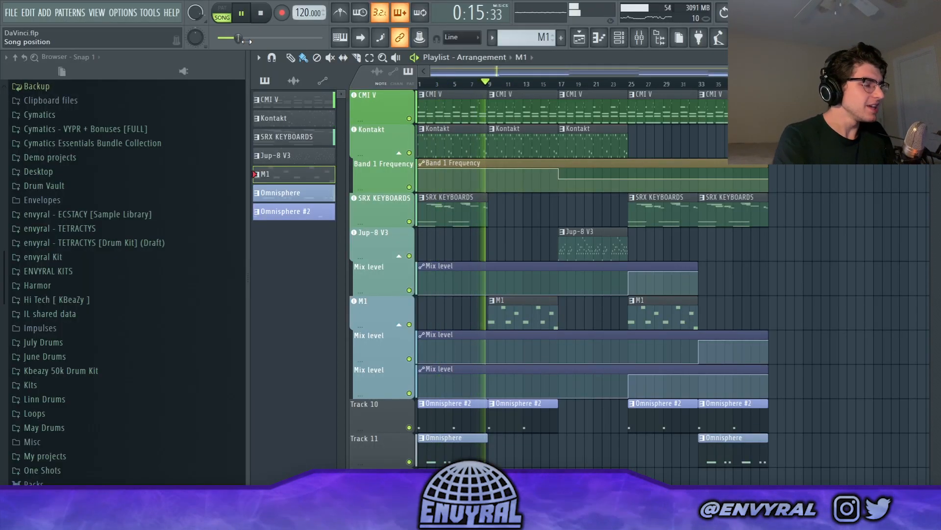
left_click(243, 15)
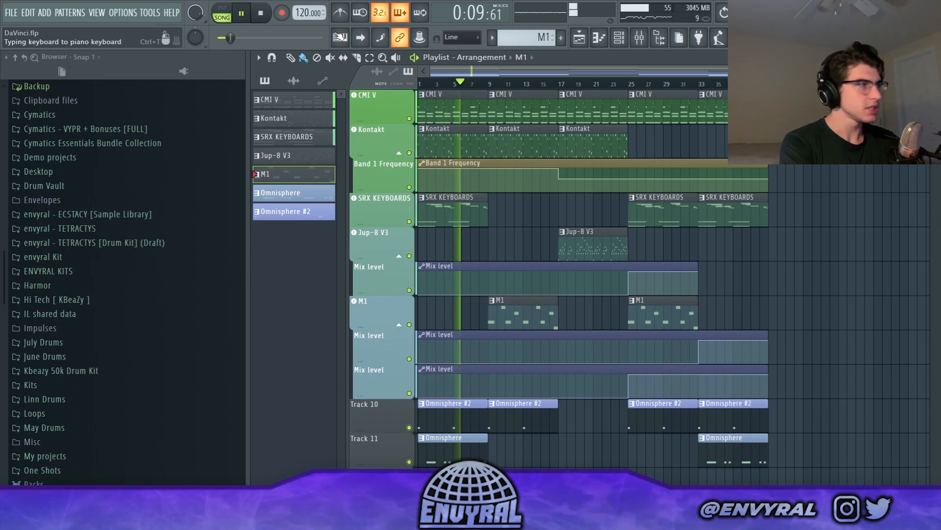
key("space")
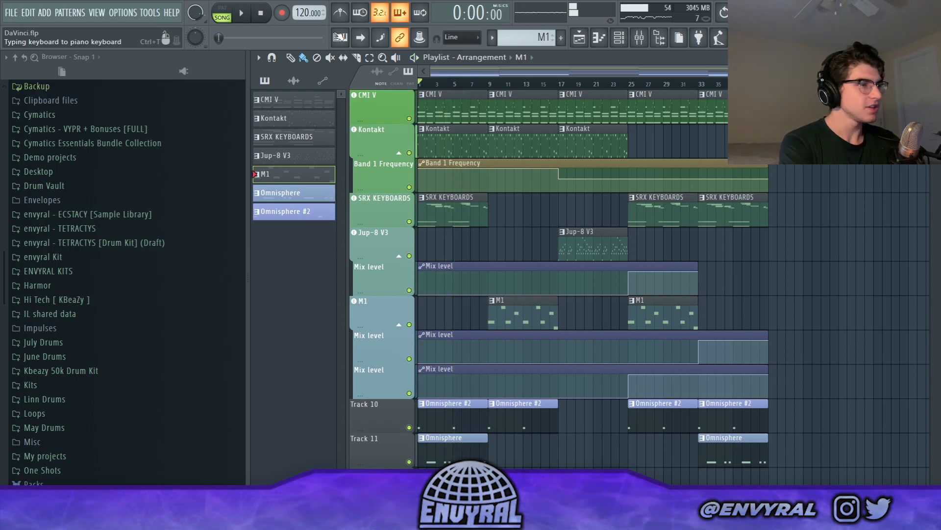
key("space")
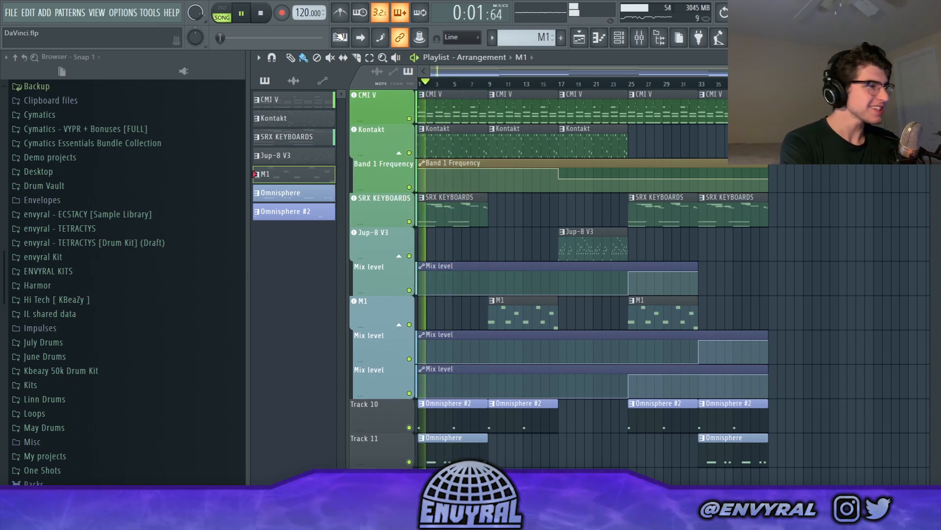